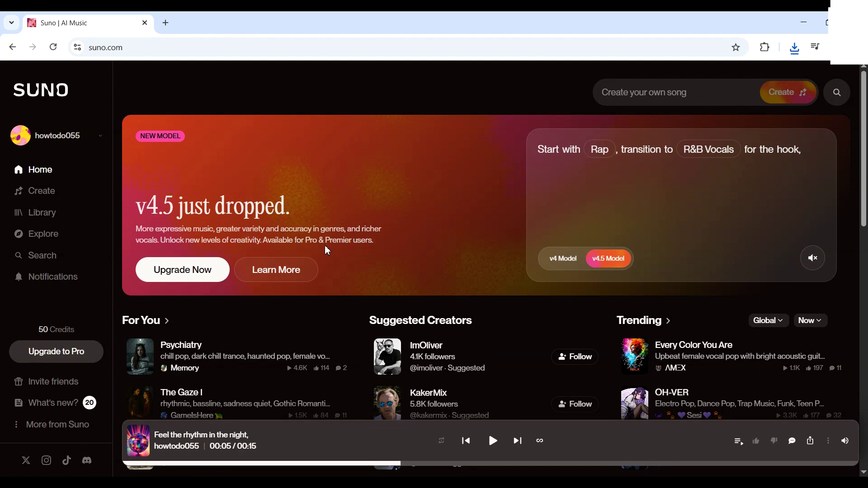
Switch Suno's create page to Custom mode and paste the six-line lyrics starting 'Feel the rhythm in the night,'
left_click(38, 193)
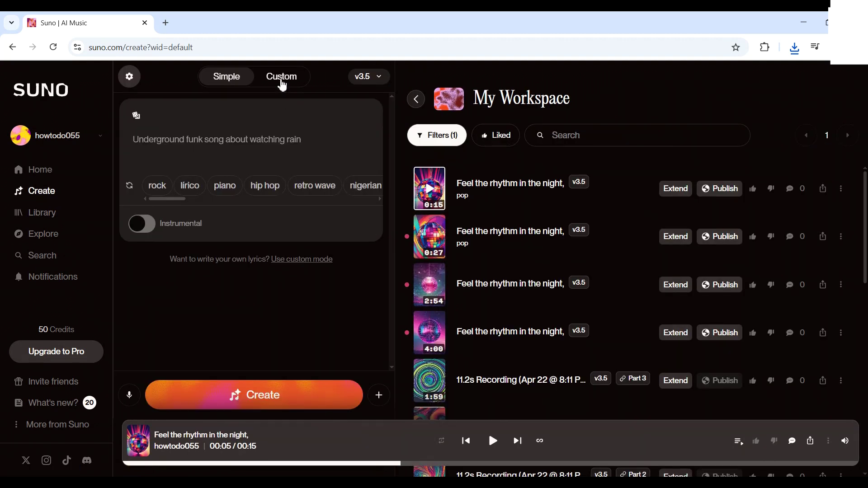
left_click(281, 79)
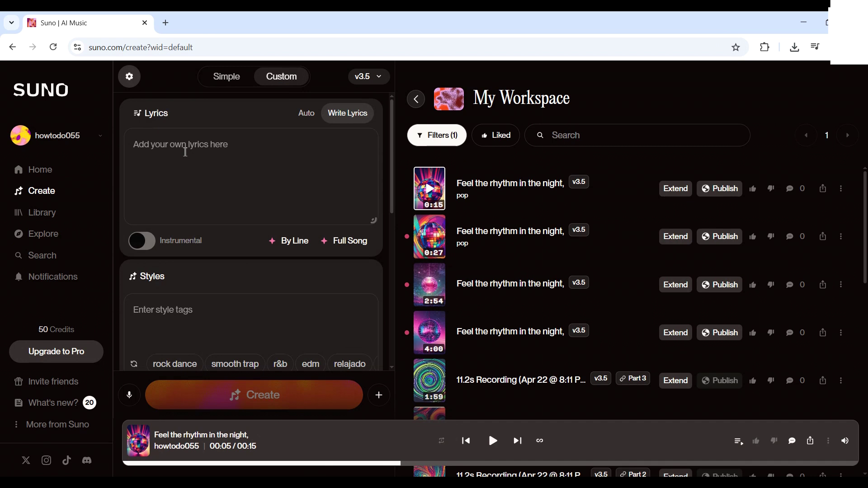
type("Feel the rhythm in the night, Let the music take you high, Dancing under neon lights, We don't ever say goodbye. Round and round, we spin again, This moment never has to end.")
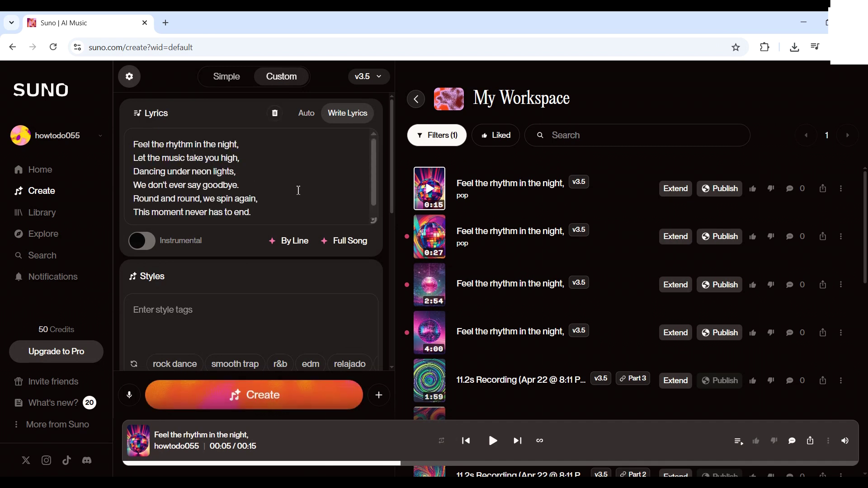
scroll(310, 192, "down", 1)
Generate two songs from the lyrics and show the newest track's options menu
left_click(252, 400)
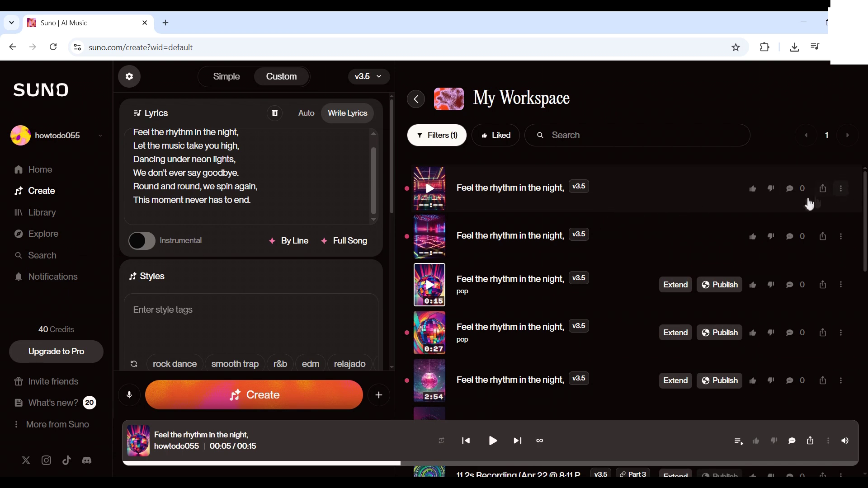
left_click(840, 190)
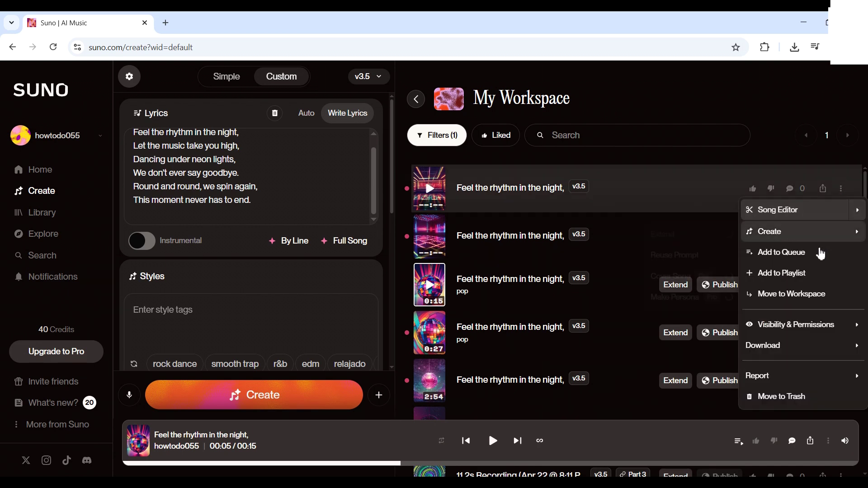